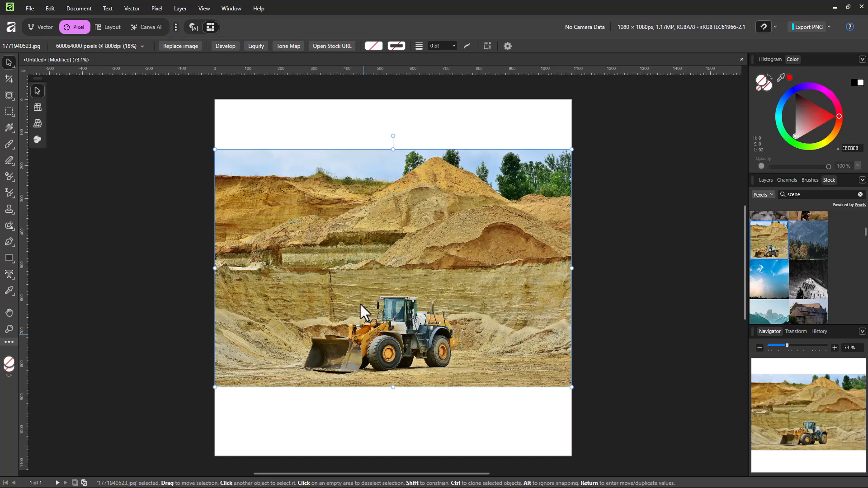
- With the Filter Brush Tool at 100 px, paint Gaussian Blur across the hillside above and to the left of the loader
{"action": "left_click", "coordinate": [767, 180]}
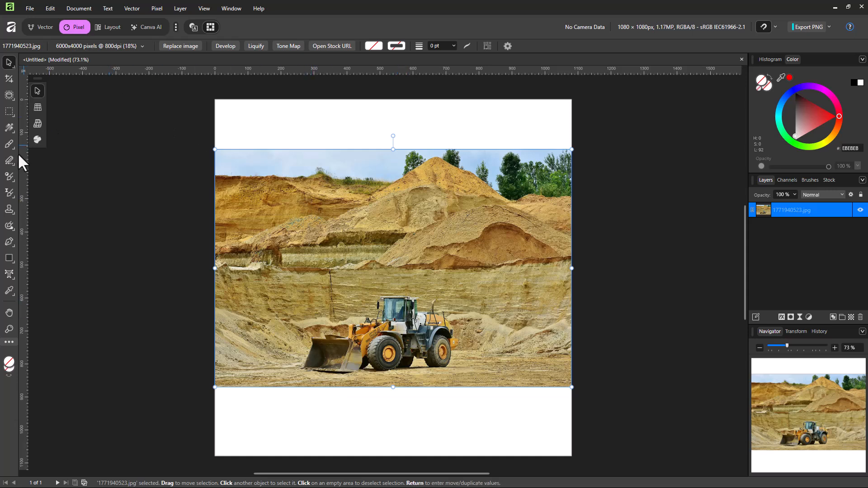
{"action": "left_click", "coordinate": [7, 146]}
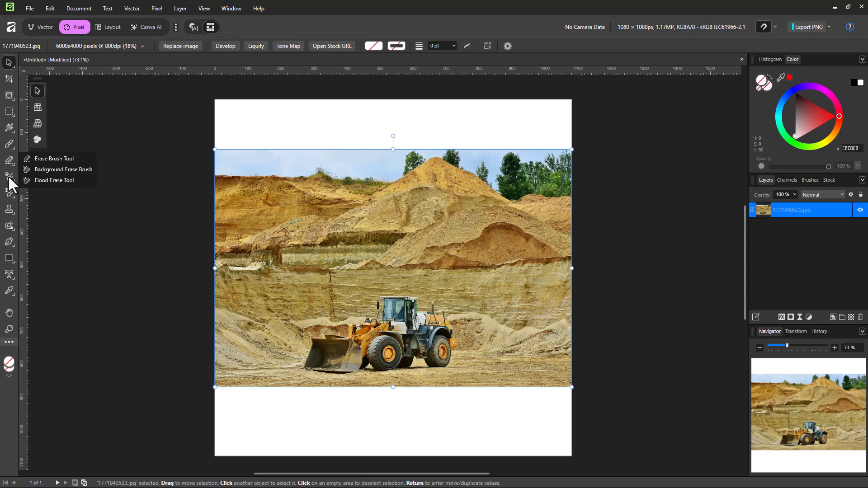
{"action": "mouse_move", "coordinate": [8, 178]}
{"action": "mouse_move", "coordinate": [9, 193]}
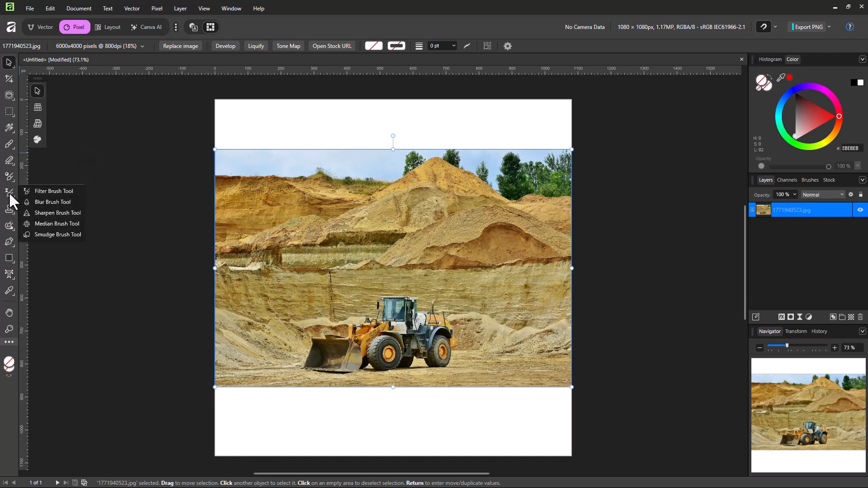
{"action": "left_click", "coordinate": [54, 191]}
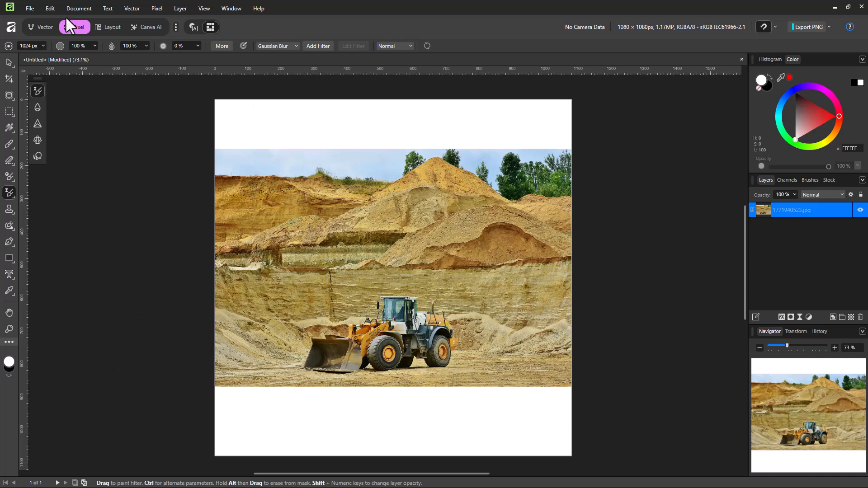
{"action": "left_click", "coordinate": [44, 46]}
{"action": "left_click", "coordinate": [330, 270]}
{"action": "left_click", "coordinate": [44, 45]}
{"action": "left_click", "coordinate": [47, 56]}
{"action": "mouse_move", "coordinate": [313, 262]}
{"action": "left_mouse_down"}
{"action": "mouse_move", "coordinate": [329, 261]}
{"action": "mouse_move", "coordinate": [338, 282]}
{"action": "mouse_move", "coordinate": [411, 266]}
{"action": "mouse_move", "coordinate": [434, 232]}
{"action": "mouse_move", "coordinate": [330, 233]}
{"action": "mouse_move", "coordinate": [253, 246]}
{"action": "mouse_move", "coordinate": [314, 217]}
{"action": "mouse_move", "coordinate": [412, 204]}
{"action": "mouse_move", "coordinate": [418, 218]}
{"action": "left_mouse_up"}
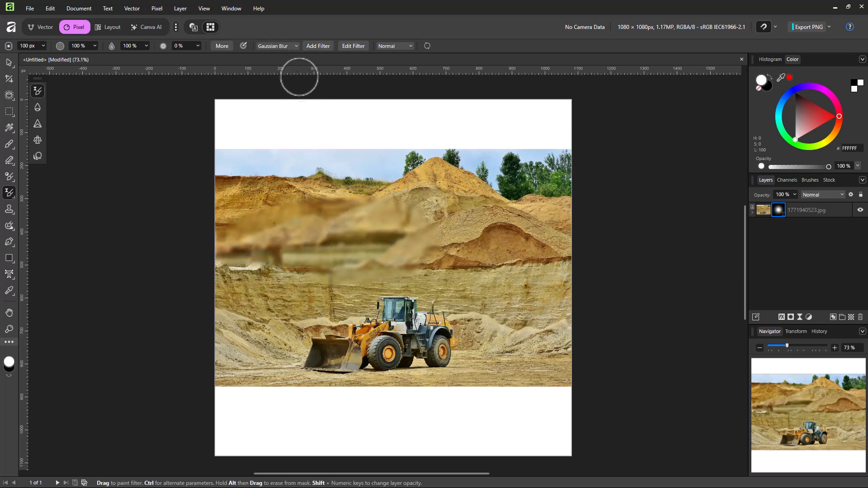
- Switch the brush filter to Glitch and paint it over the sand peak's right slope and the neighbouring trees
{"action": "left_click", "coordinate": [289, 45]}
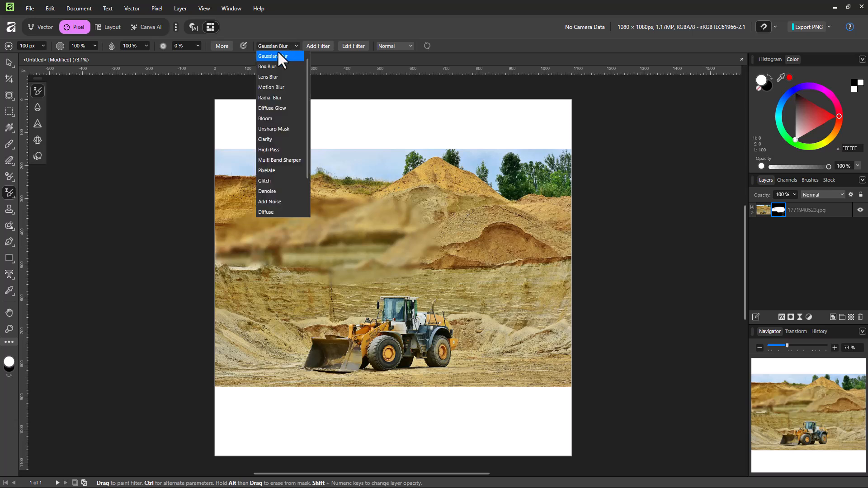
{"action": "scroll", "coordinate": [284, 123], "scroll_direction": "down", "scroll_amount": 2}
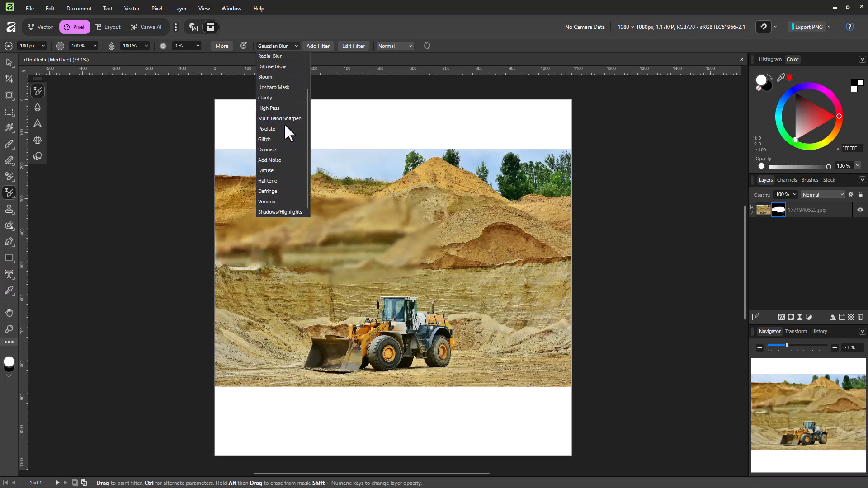
{"action": "left_click", "coordinate": [277, 140]}
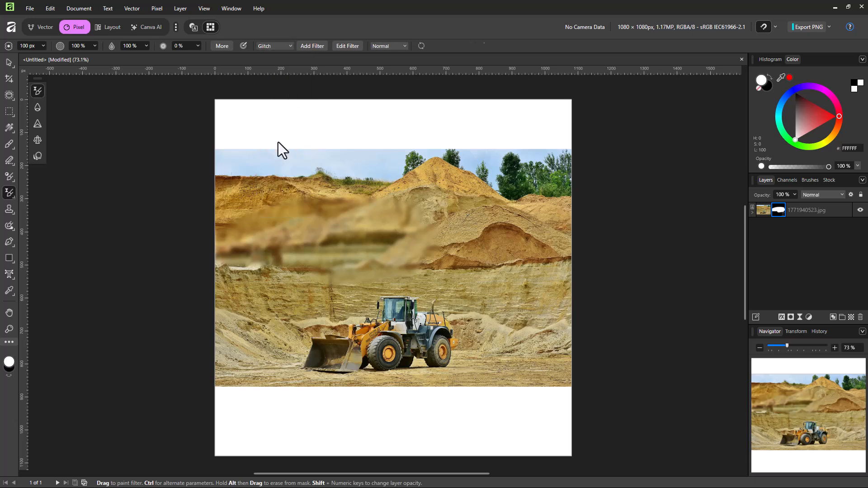
{"action": "mouse_move", "coordinate": [478, 185]}
{"action": "left_mouse_down"}
{"action": "mouse_move", "coordinate": [501, 171]}
{"action": "mouse_move", "coordinate": [491, 173]}
{"action": "mouse_move", "coordinate": [532, 176]}
{"action": "mouse_move", "coordinate": [442, 184]}
{"action": "left_mouse_up"}
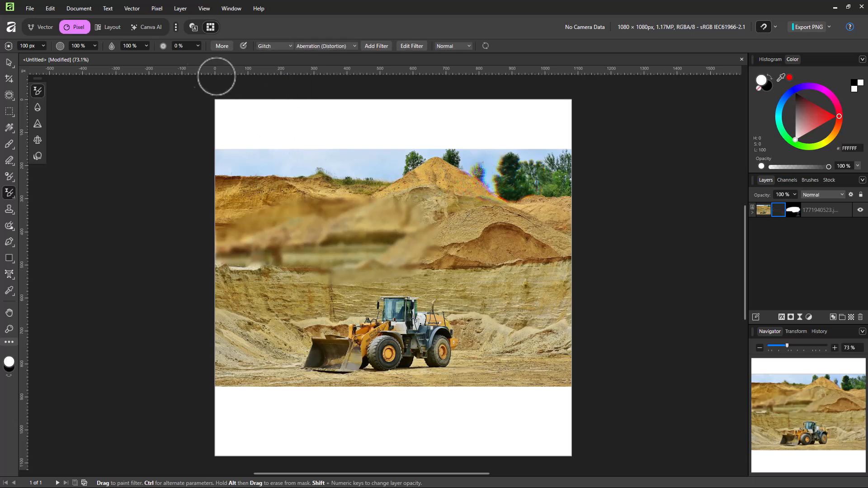
- Paint a Denoise filter on the photo, and a Halftone filter over the loader's rear and the sand behind it
{"action": "left_click", "coordinate": [269, 47]}
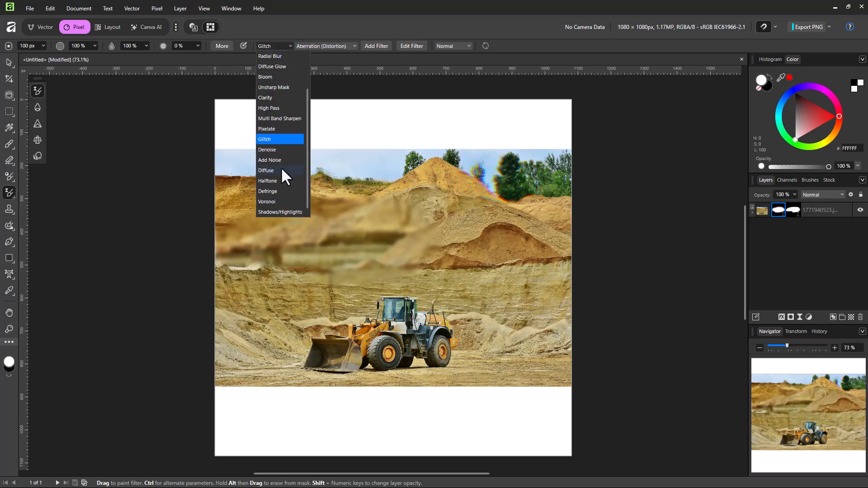
{"action": "left_click", "coordinate": [277, 152]}
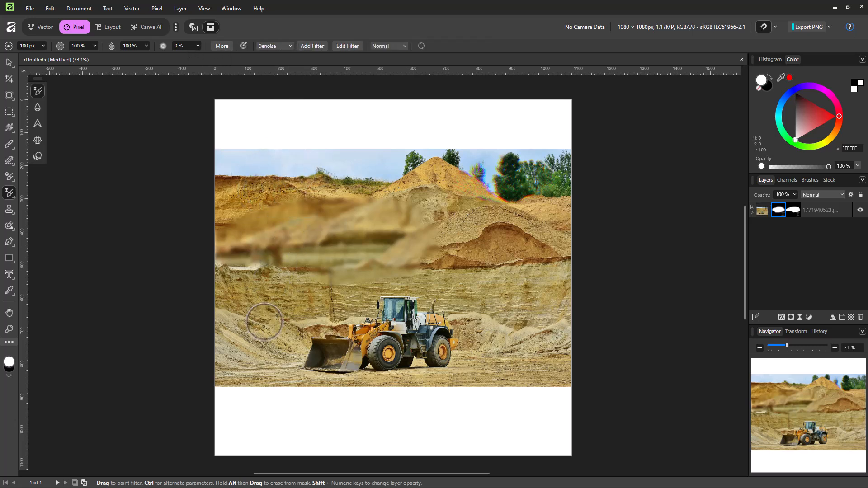
{"action": "left_click", "coordinate": [275, 46]}
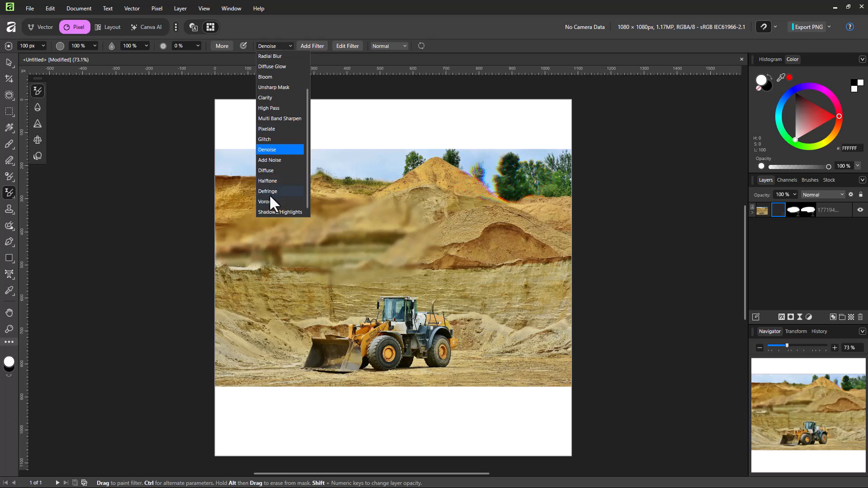
{"action": "left_click", "coordinate": [274, 180]}
{"action": "mouse_move", "coordinate": [462, 281]}
{"action": "left_mouse_down"}
{"action": "mouse_move", "coordinate": [480, 296]}
{"action": "mouse_move", "coordinate": [467, 308]}
{"action": "mouse_move", "coordinate": [483, 319]}
{"action": "mouse_move", "coordinate": [421, 330]}
{"action": "mouse_move", "coordinate": [457, 339]}
{"action": "mouse_move", "coordinate": [436, 335]}
{"action": "mouse_move", "coordinate": [468, 322]}
{"action": "mouse_move", "coordinate": [443, 348]}
{"action": "mouse_move", "coordinate": [421, 350]}
{"action": "mouse_move", "coordinate": [488, 352]}
{"action": "mouse_move", "coordinate": [444, 371]}
{"action": "mouse_move", "coordinate": [480, 368]}
{"action": "mouse_move", "coordinate": [507, 344]}
{"action": "mouse_move", "coordinate": [466, 283]}
{"action": "mouse_move", "coordinate": [475, 335]}
{"action": "mouse_move", "coordinate": [465, 306]}
{"action": "left_mouse_up"}
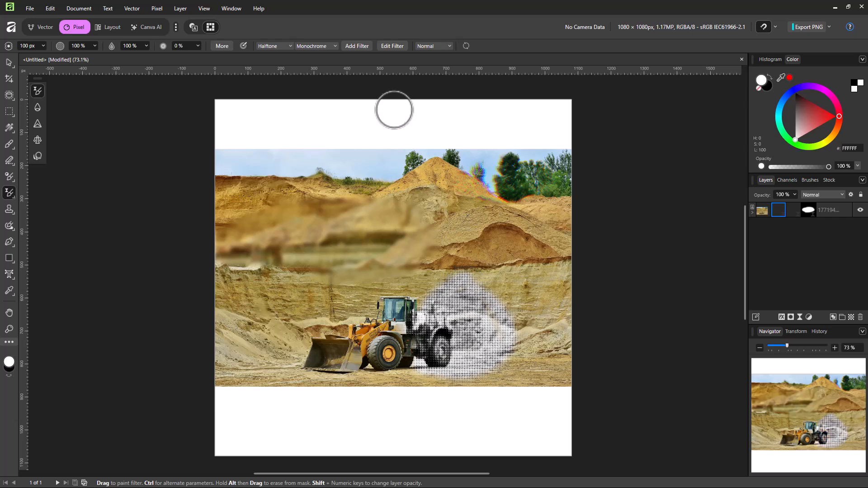
- Try the live Halftone with cell size about 22, contrast 50 and screen angle 45°, and reset it to its defaults
{"action": "left_click", "coordinate": [390, 46]}
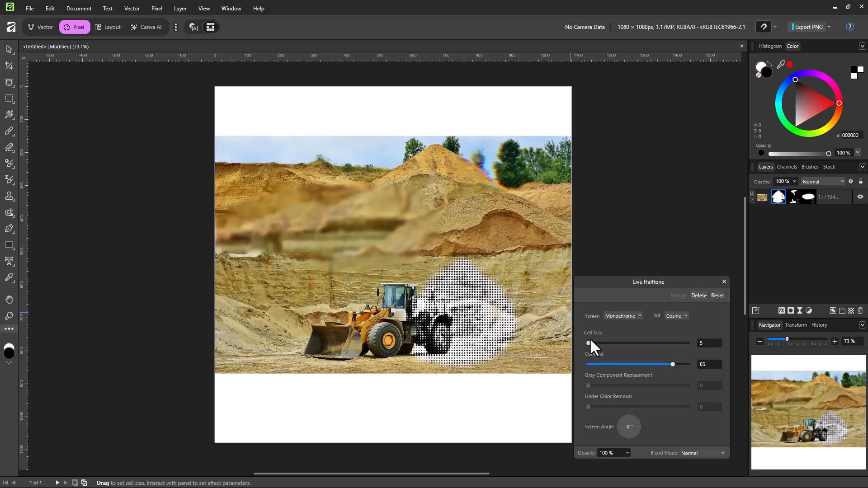
{"action": "mouse_move", "coordinate": [590, 342]}
{"action": "left_mouse_down"}
{"action": "mouse_move", "coordinate": [605, 342]}
{"action": "mouse_move", "coordinate": [591, 343]}
{"action": "left_mouse_up"}
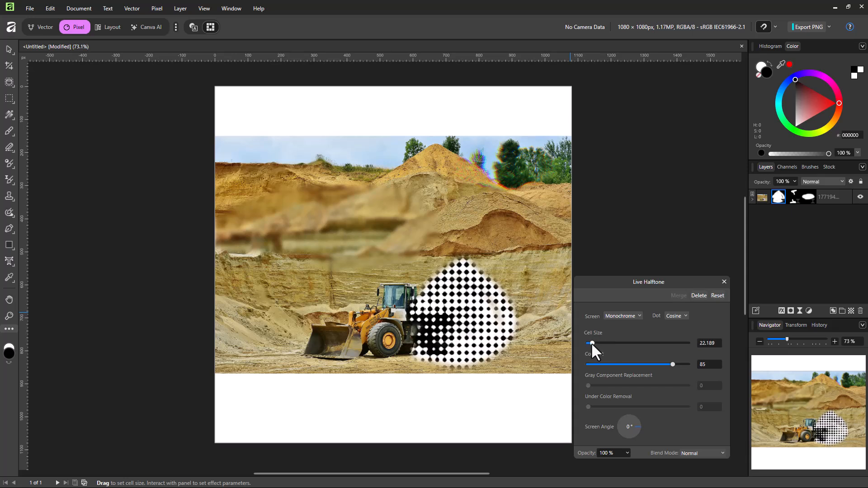
{"action": "left_click_drag", "start_coordinate": [668, 364], "coordinate": [637, 364]}
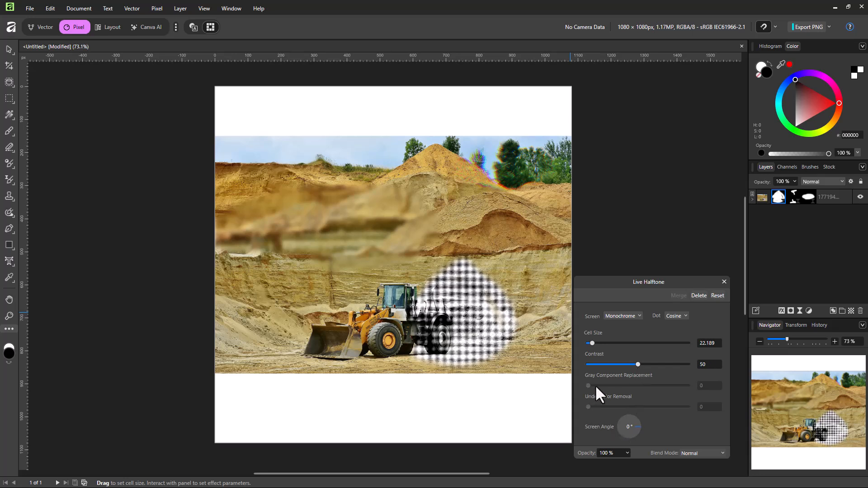
{"action": "left_click_drag", "start_coordinate": [639, 426], "coordinate": [652, 393]}
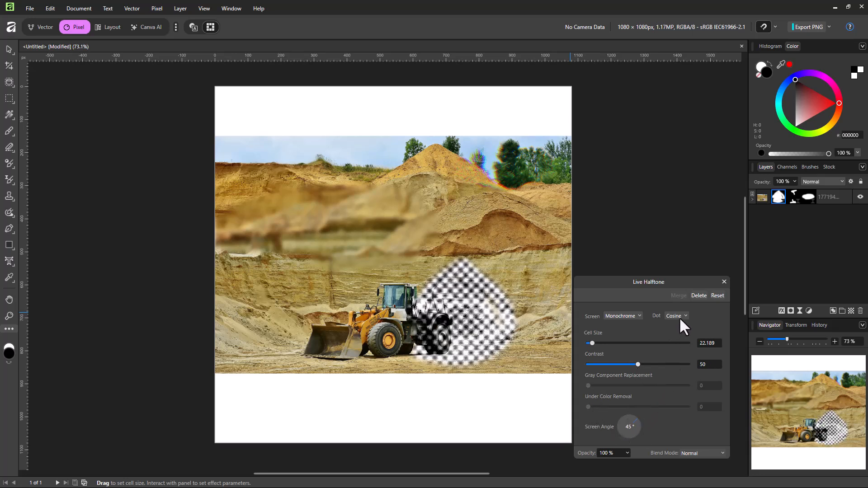
{"action": "left_click", "coordinate": [715, 296]}
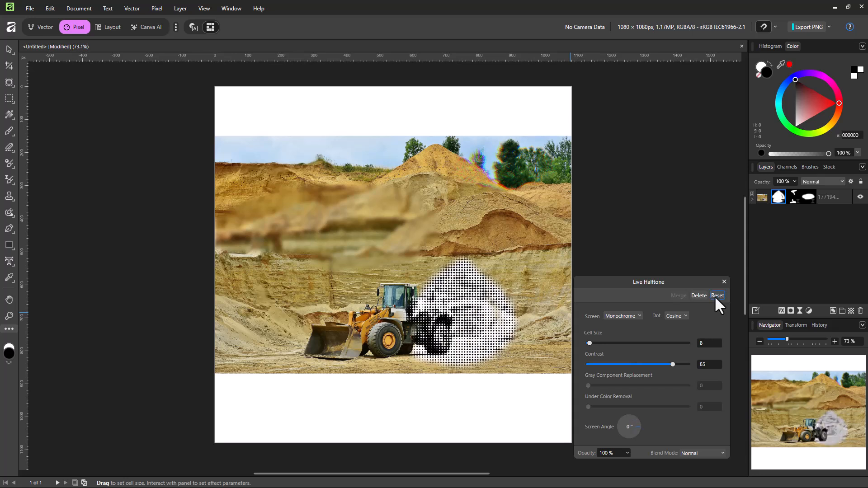
- Edit the painted live Denoise filter and set its luminance to 78%
{"action": "left_click", "coordinate": [793, 196]}
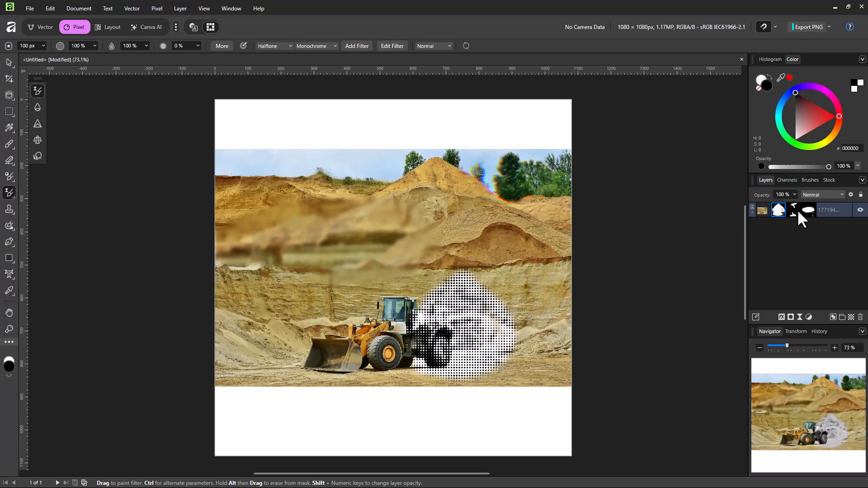
{"action": "left_click", "coordinate": [382, 46]}
{"action": "left_click_drag", "start_coordinate": [647, 361], "coordinate": [667, 368]}
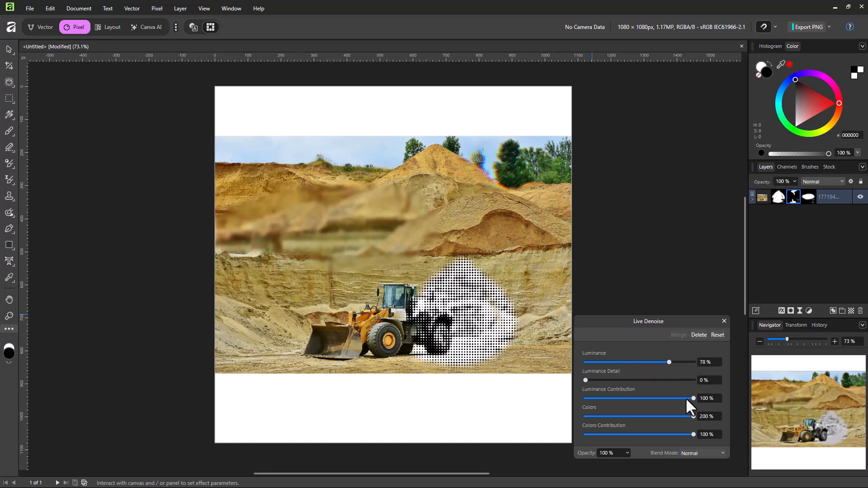
- Edit the painted live Glitch filter and set its strength to 18%
{"action": "left_click", "coordinate": [806, 196]}
{"action": "left_click", "coordinate": [382, 46]}
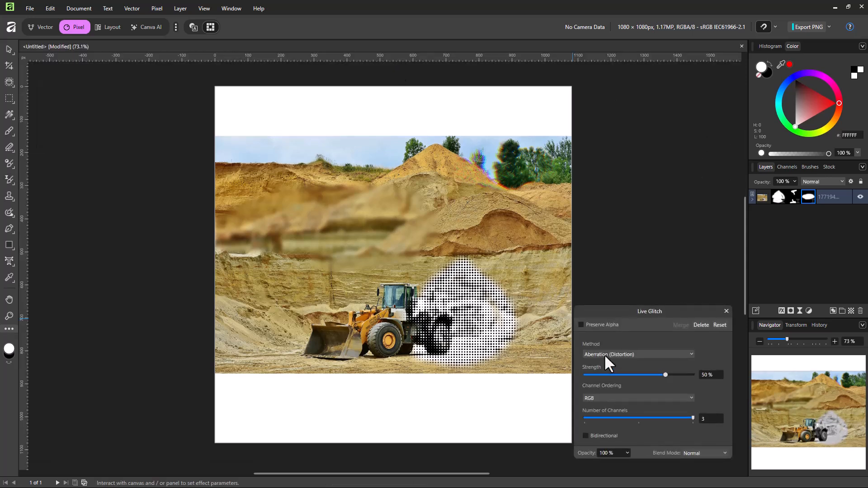
{"action": "left_click_drag", "start_coordinate": [669, 375], "coordinate": [650, 376]}
{"action": "left_click", "coordinate": [648, 374]}
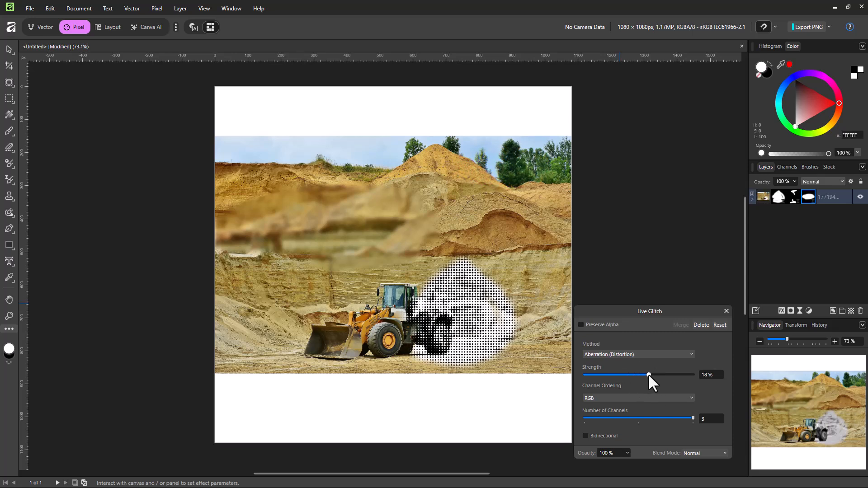
{"action": "left_click", "coordinate": [727, 311]}
- Add a separate Halftone filter layer, paint it from the blurred hillside down over the loader's cab, and set its cell size to about 26.7
{"action": "left_click", "coordinate": [351, 47]}
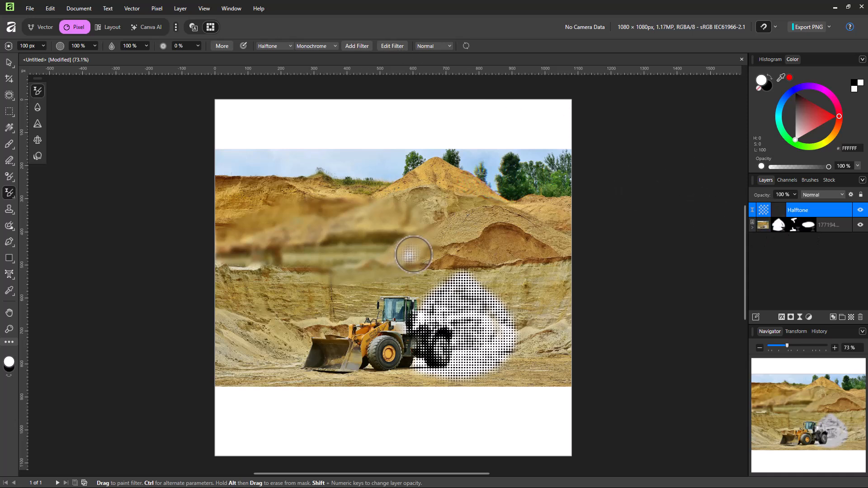
{"action": "mouse_move", "coordinate": [328, 204]}
{"action": "left_mouse_down"}
{"action": "mouse_move", "coordinate": [343, 206]}
{"action": "mouse_move", "coordinate": [389, 266]}
{"action": "mouse_move", "coordinate": [384, 317]}
{"action": "mouse_move", "coordinate": [434, 307]}
{"action": "mouse_move", "coordinate": [316, 275]}
{"action": "mouse_move", "coordinate": [330, 251]}
{"action": "mouse_move", "coordinate": [380, 248]}
{"action": "mouse_move", "coordinate": [437, 89]}
{"action": "left_mouse_up"}
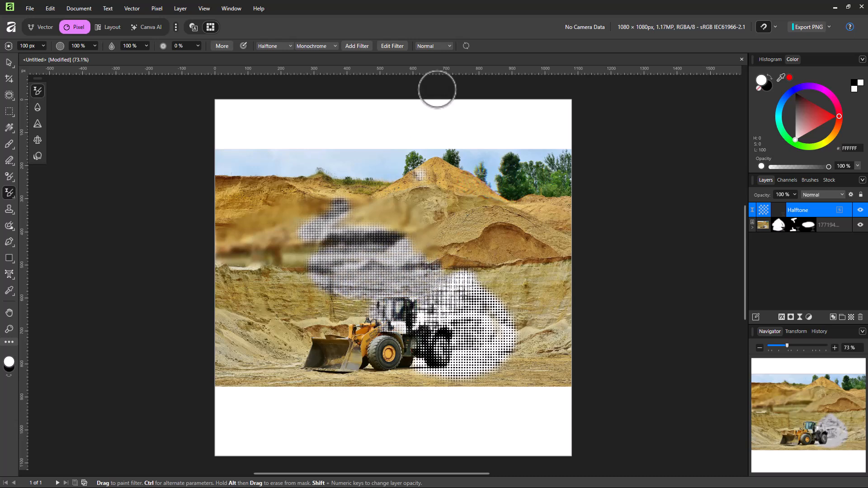
{"action": "left_click", "coordinate": [384, 45]}
{"action": "left_click_drag", "start_coordinate": [587, 343], "coordinate": [592, 343]}
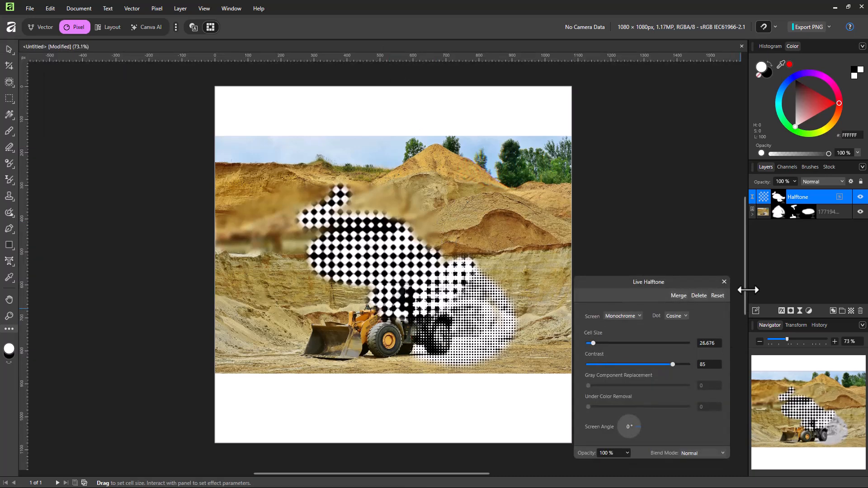
{"action": "left_click_drag", "start_coordinate": [633, 425], "coordinate": [633, 410]}
{"action": "left_click", "coordinate": [724, 281]}
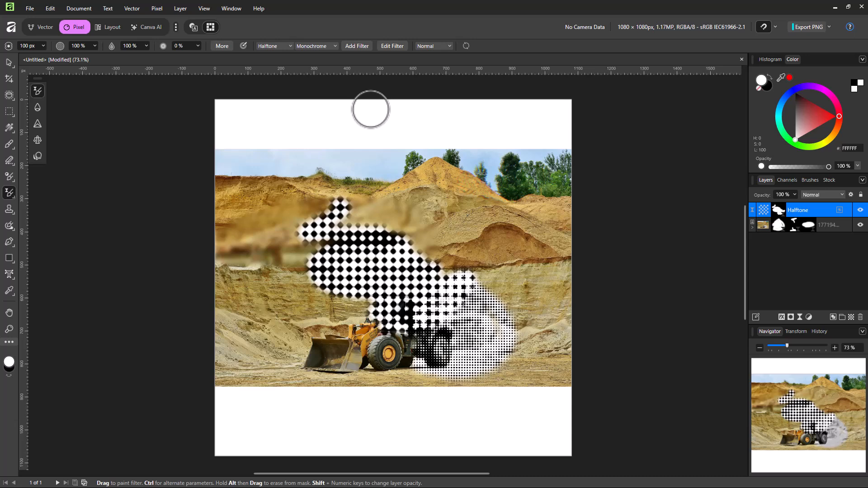
- Extend the Halftone layer with a stroke on the upper-left hillside and erase parts of that area with a 16 px Erase Brush
{"action": "mouse_move", "coordinate": [371, 109]}
{"action": "left_mouse_down"}
{"action": "mouse_move", "coordinate": [283, 176]}
{"action": "mouse_move", "coordinate": [280, 228]}
{"action": "mouse_move", "coordinate": [307, 262]}
{"action": "mouse_move", "coordinate": [349, 244]}
{"action": "left_mouse_up"}
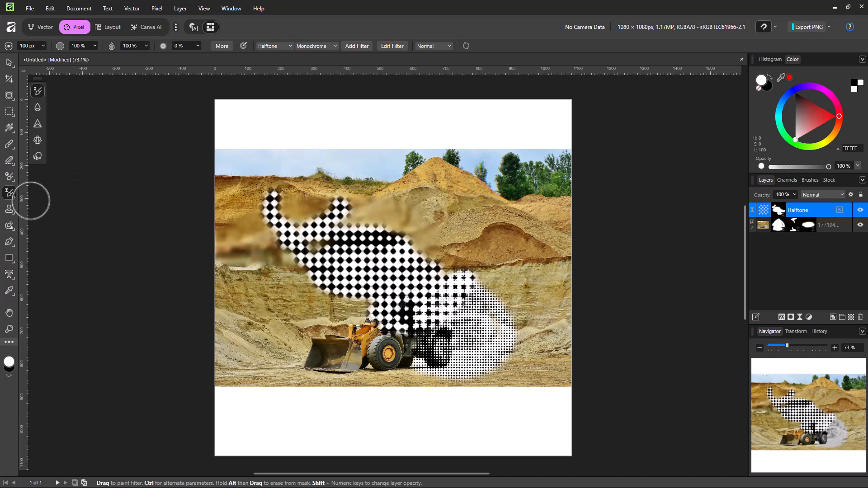
{"action": "left_click", "coordinate": [297, 202]}
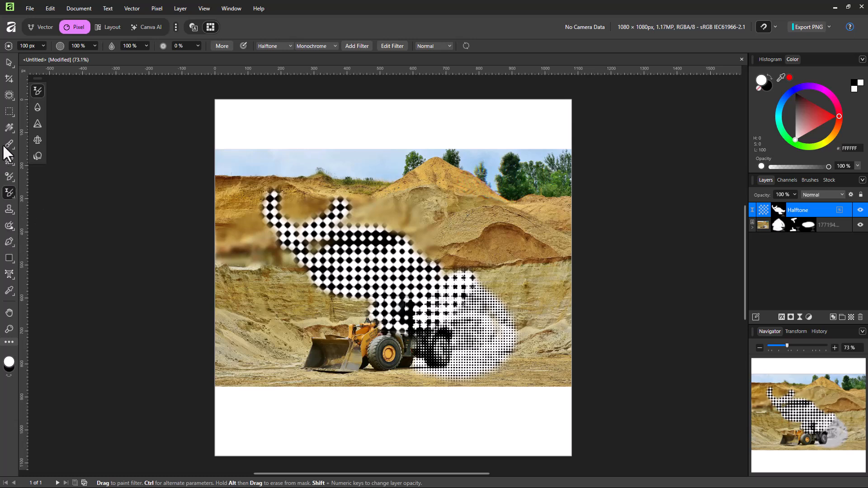
{"action": "left_click", "coordinate": [11, 162]}
{"action": "left_click", "coordinate": [45, 161]}
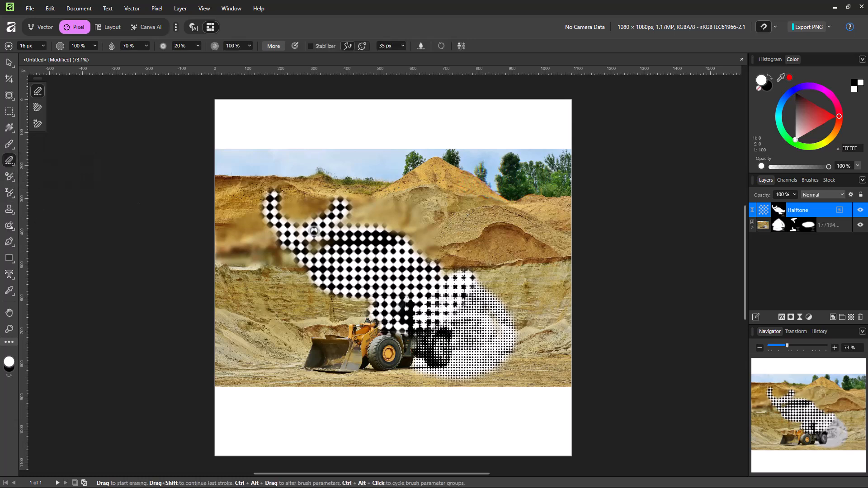
{"action": "mouse_move", "coordinate": [273, 203]}
{"action": "left_mouse_down"}
{"action": "mouse_move", "coordinate": [251, 205]}
{"action": "mouse_move", "coordinate": [258, 196]}
{"action": "mouse_move", "coordinate": [295, 196]}
{"action": "mouse_move", "coordinate": [292, 221]}
{"action": "mouse_move", "coordinate": [317, 221]}
{"action": "mouse_move", "coordinate": [294, 246]}
{"action": "mouse_move", "coordinate": [320, 242]}
{"action": "mouse_move", "coordinate": [331, 254]}
{"action": "mouse_move", "coordinate": [317, 243]}
{"action": "mouse_move", "coordinate": [357, 245]}
{"action": "left_mouse_up"}
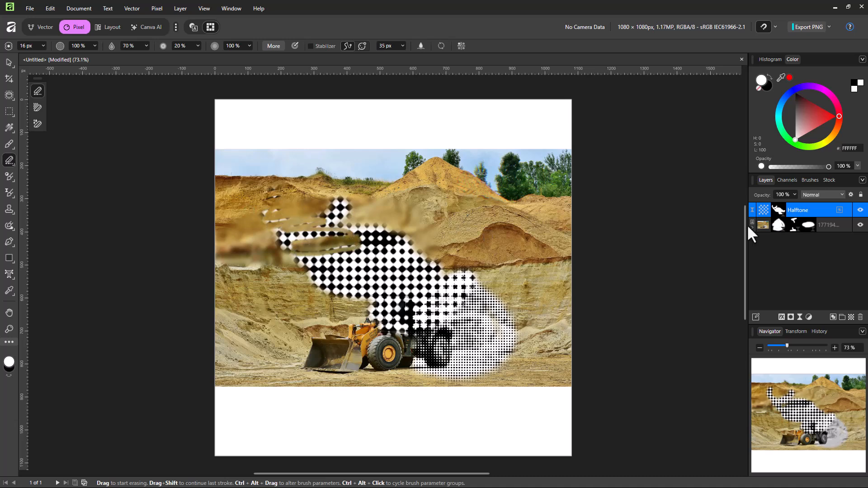